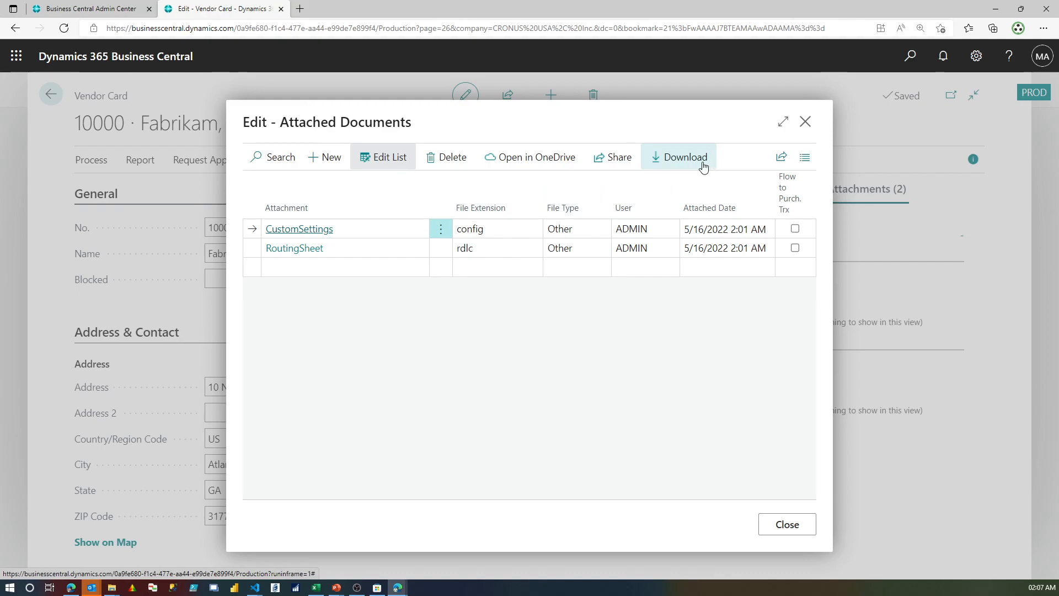
Start sharing the CustomSettings attachment of the Fabrikam, Inc. vendor and pick the account for the sign-in.
left_click(634, 158)
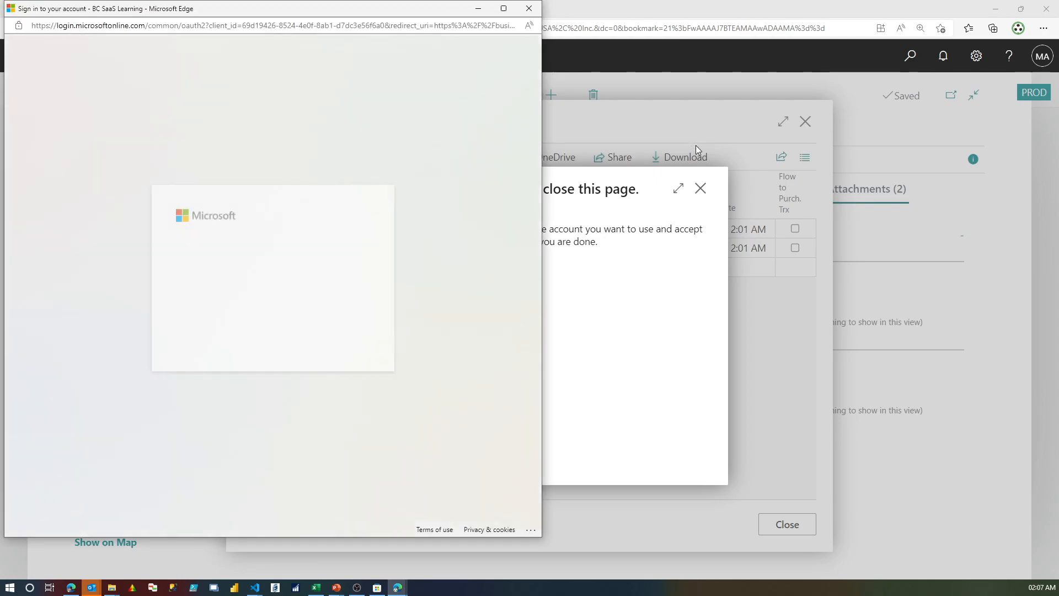
left_click(330, 273)
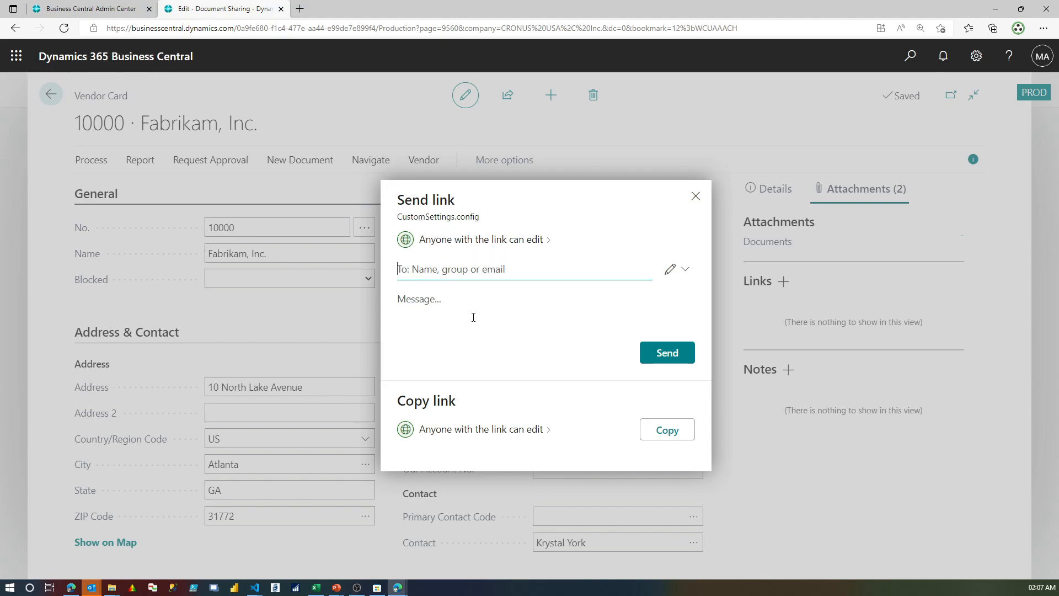
Examine the link settings for CustomSettings.config, including the expiration date and password options, and leave without applying changes.
left_click(509, 241)
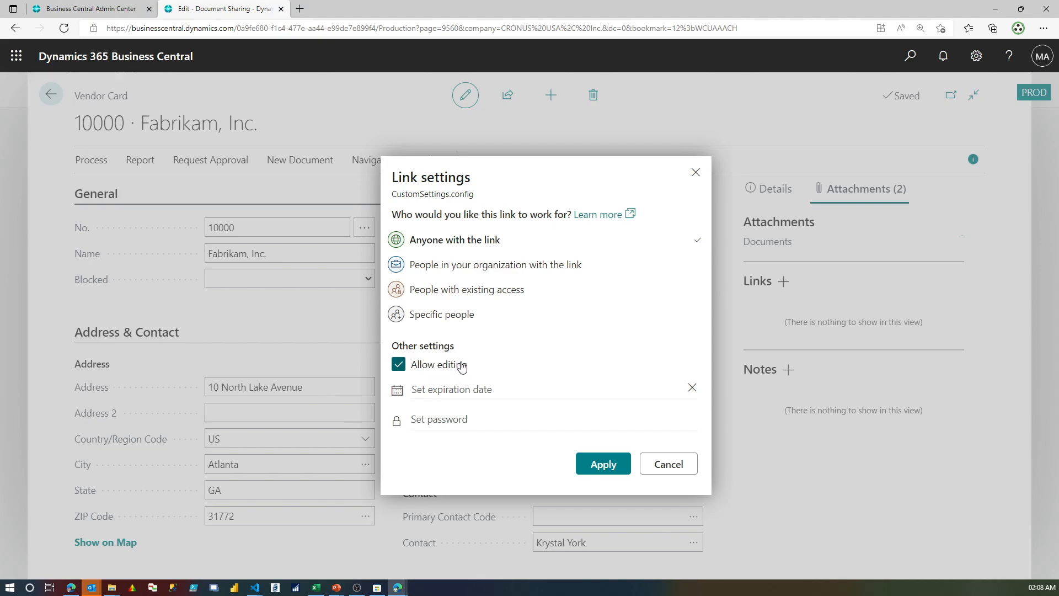
left_click(471, 389)
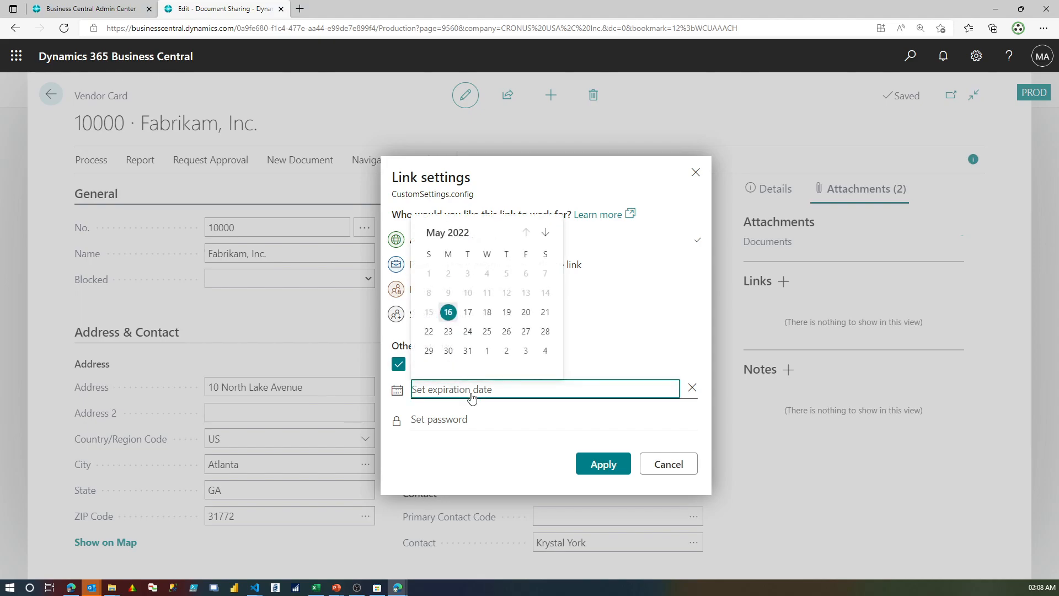
left_click(468, 419)
left_click(468, 419)
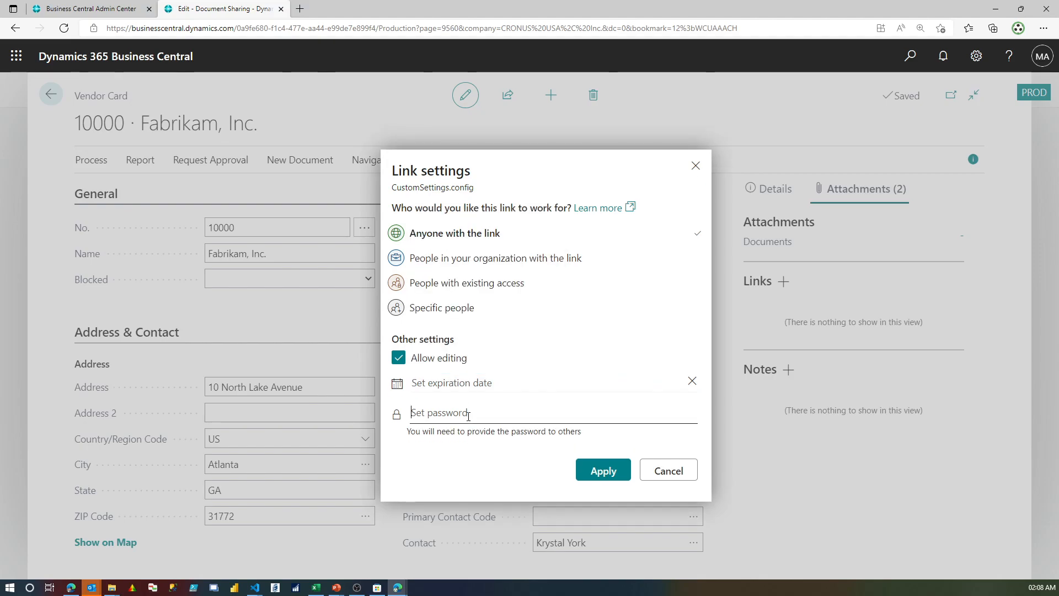
left_click(678, 477)
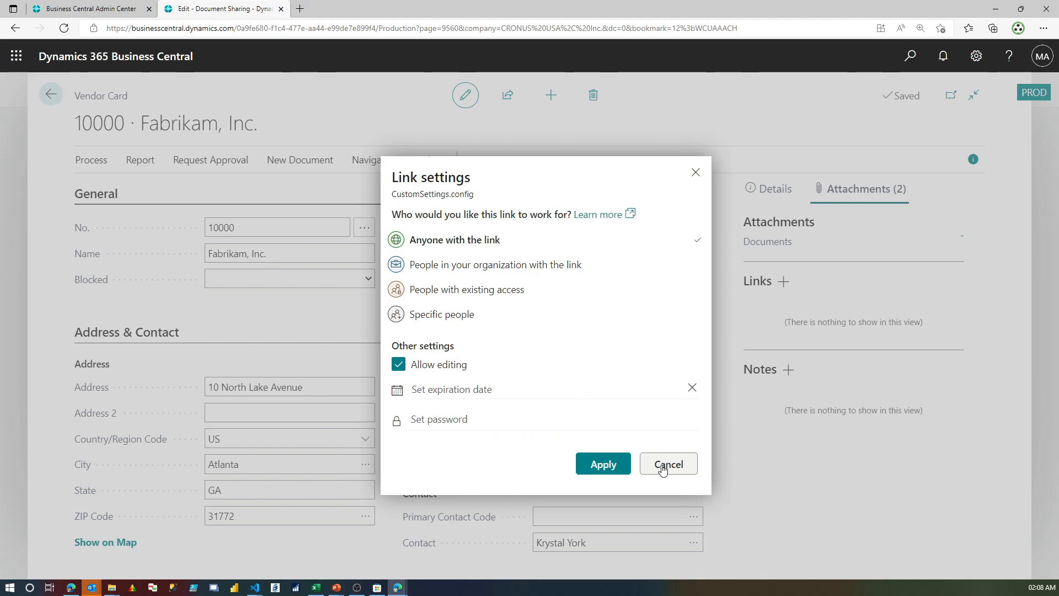
left_click(663, 468)
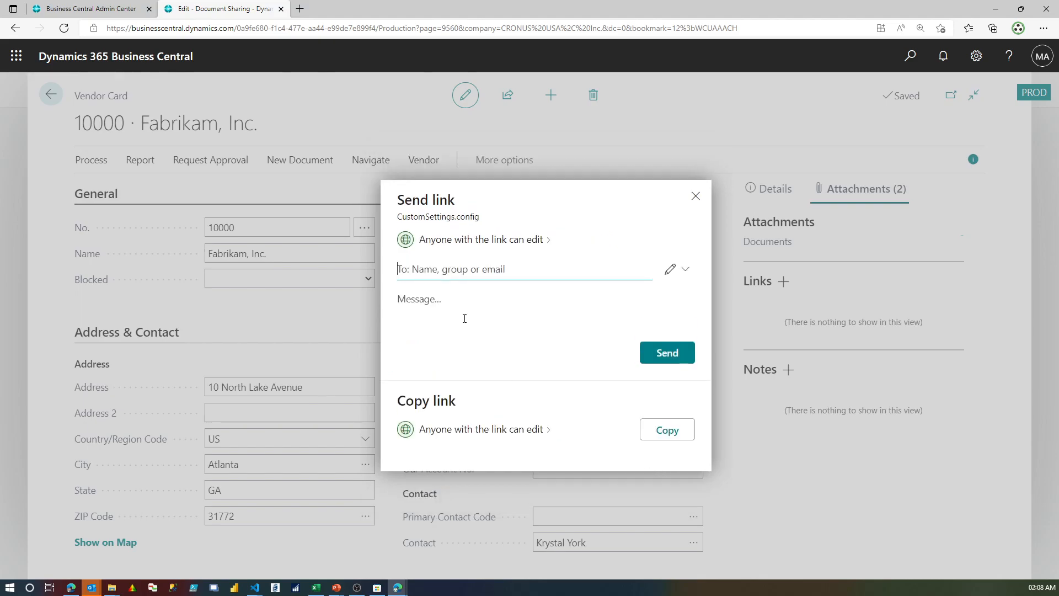
Add the recipient's e-mail address to the CustomSettings.config sharing link.
type("pos")
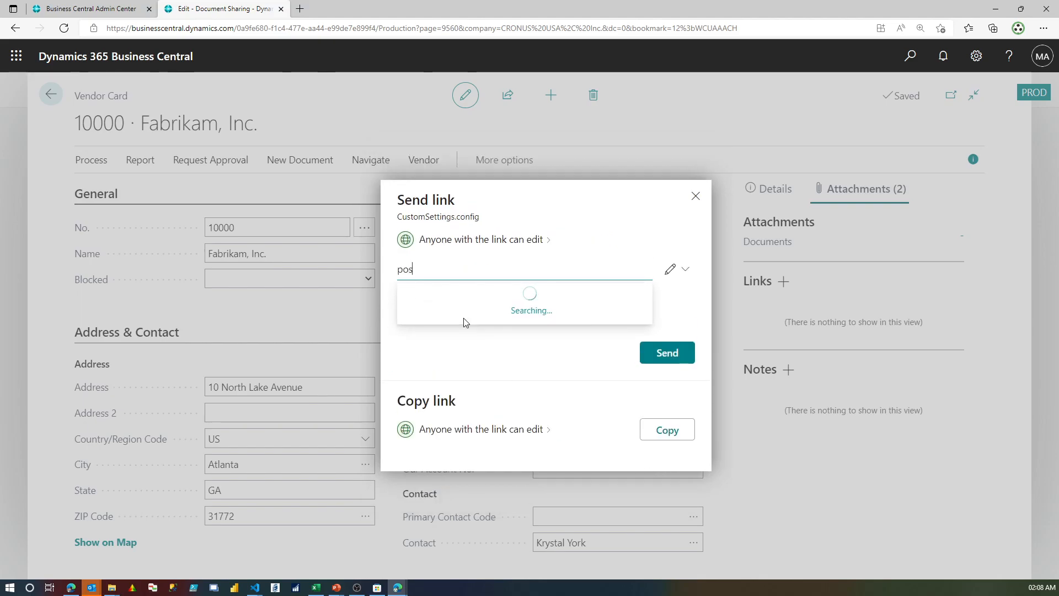
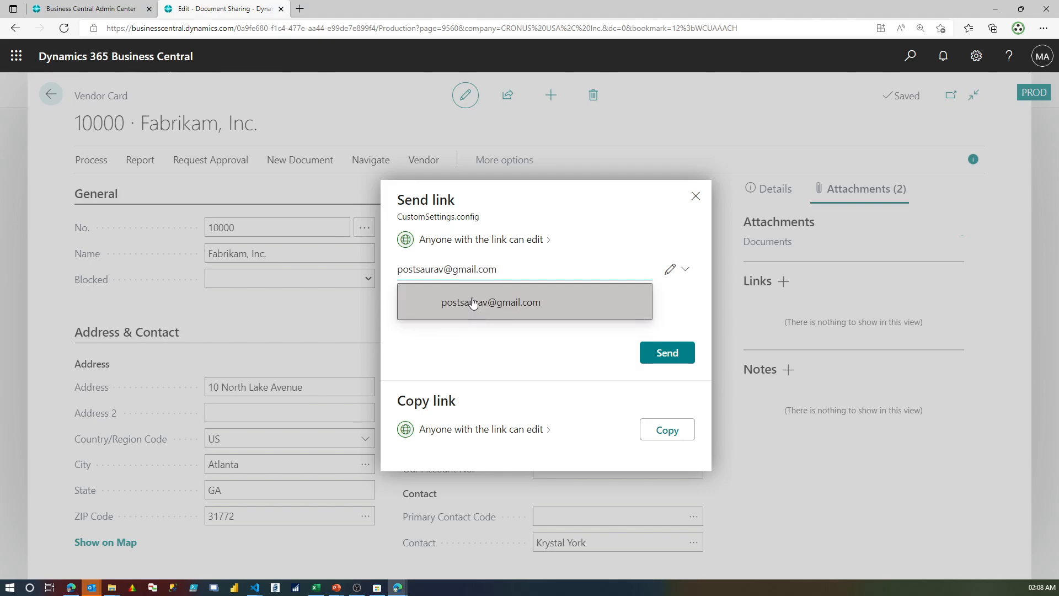
left_click(473, 303)
Add the message "This is a Test Document for your Review, from Vendor 10000." and send the sharing link.
left_click(468, 315)
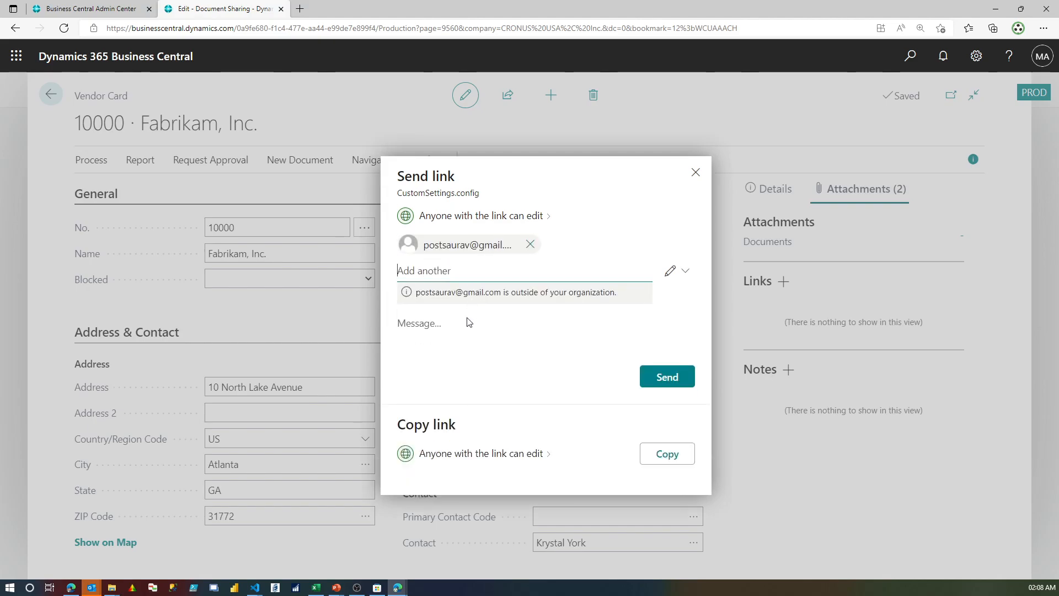
type("This is a Test Document for your Review, from Vendor 1000.")
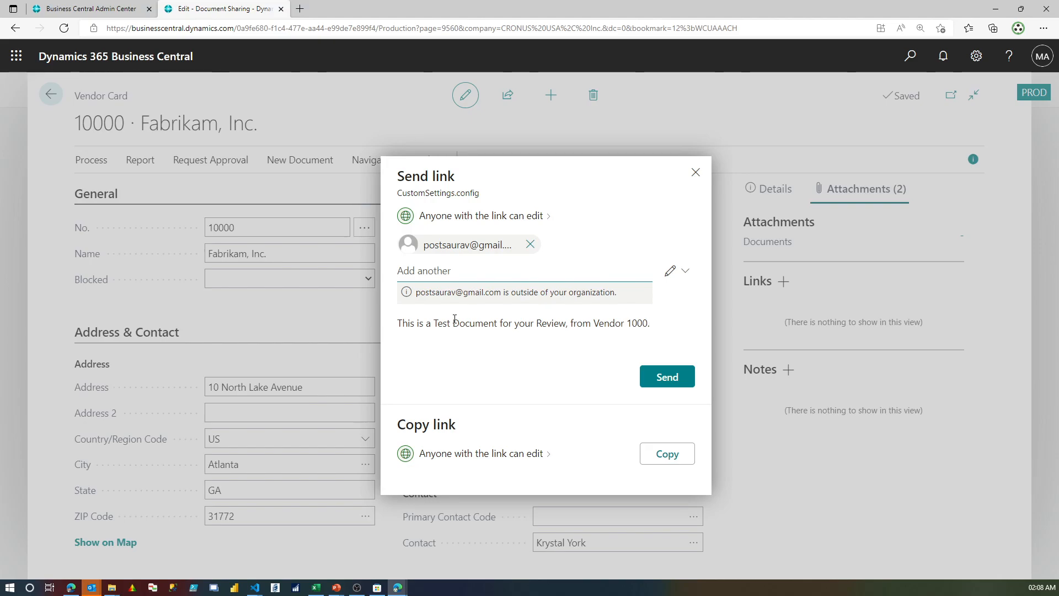
key("Left")
type("0")
left_click(665, 374)
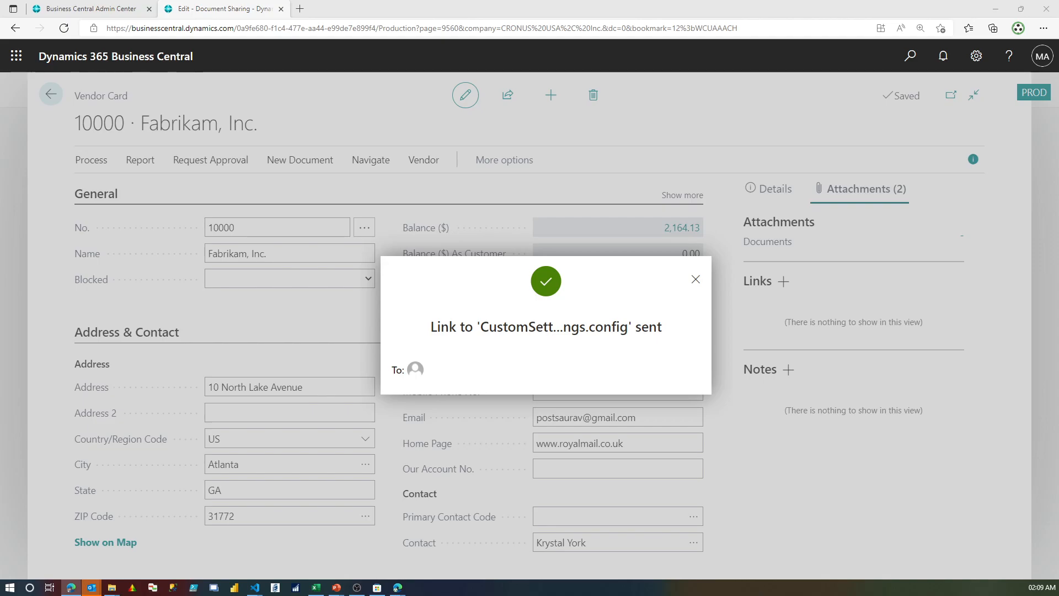
Switch to Gmail, read the sharing notification for CustomSettings in a maximized window, and open the shared file from it.
left_click_drag(0, 126, 244, 122)
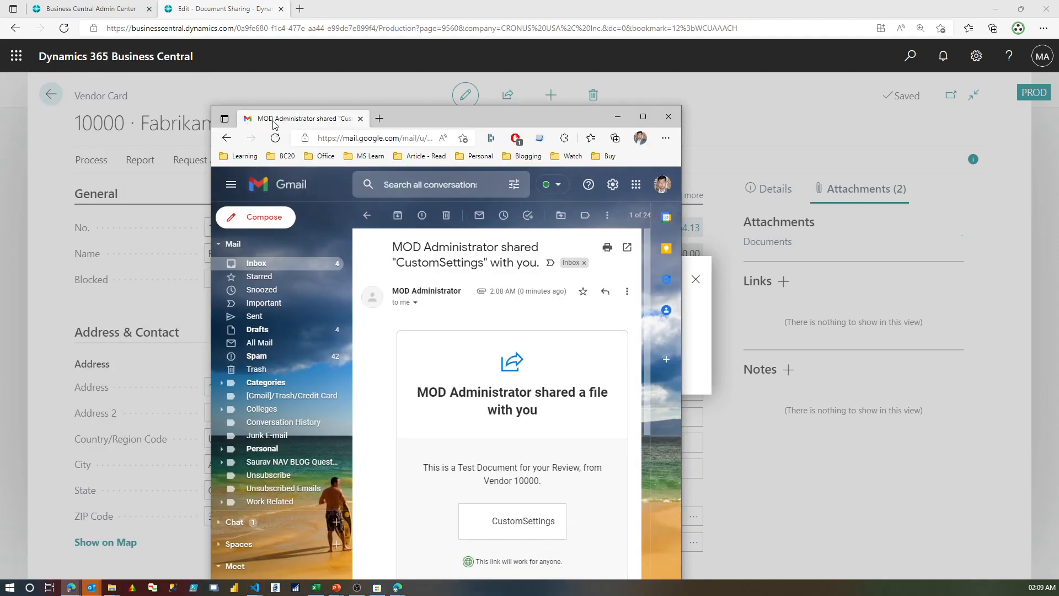
double_click(441, 117)
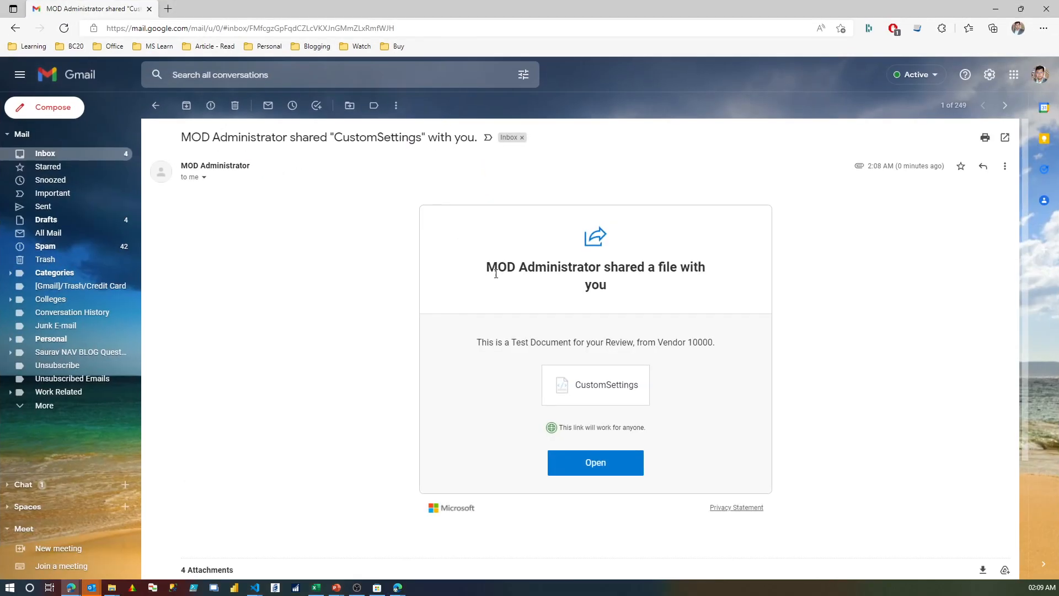
left_click_drag(508, 267, 764, 357)
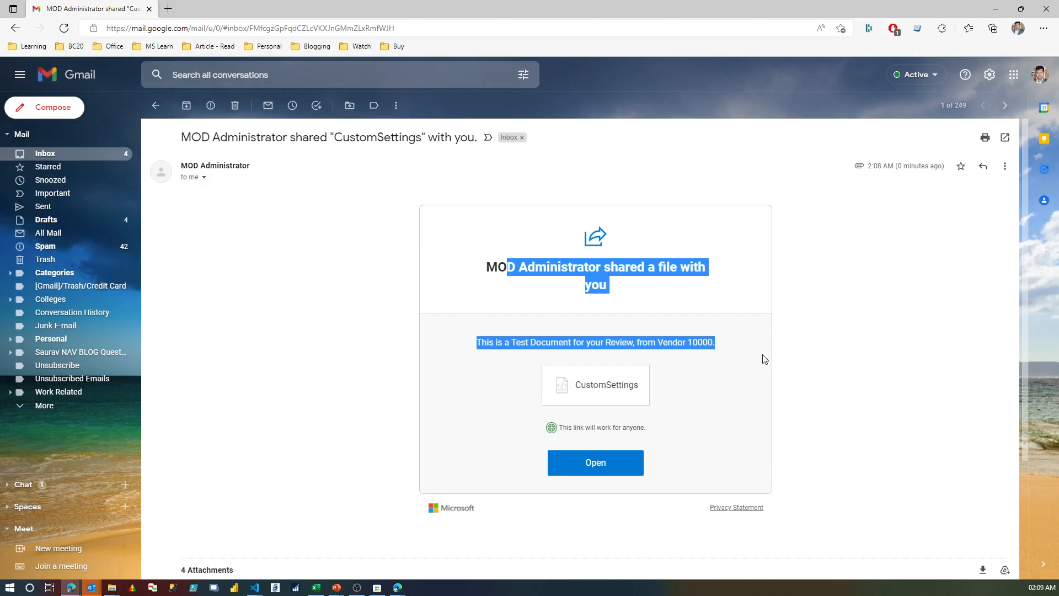
double_click(538, 340)
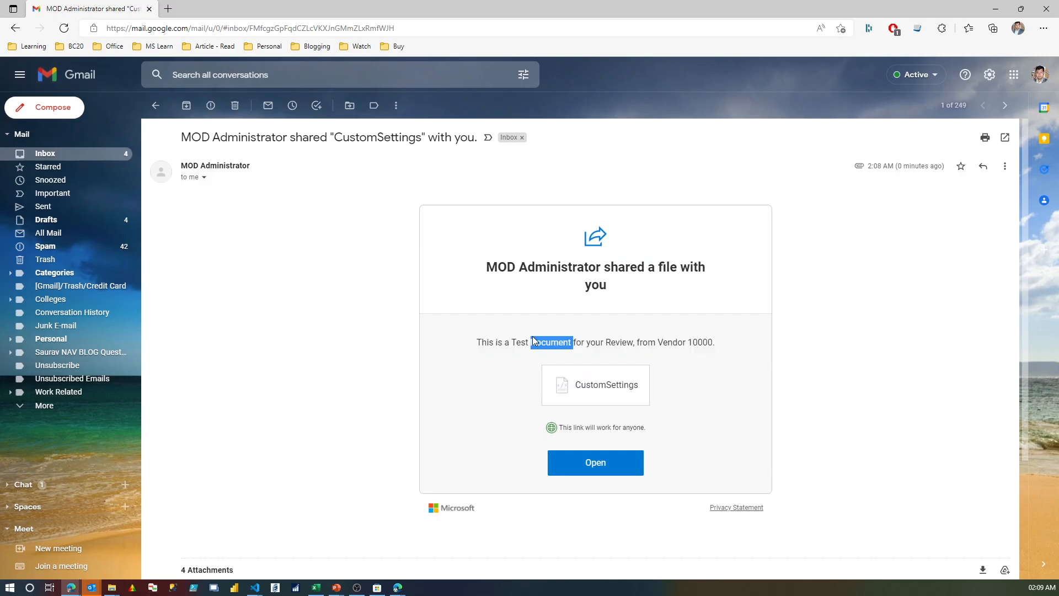
left_click(594, 463)
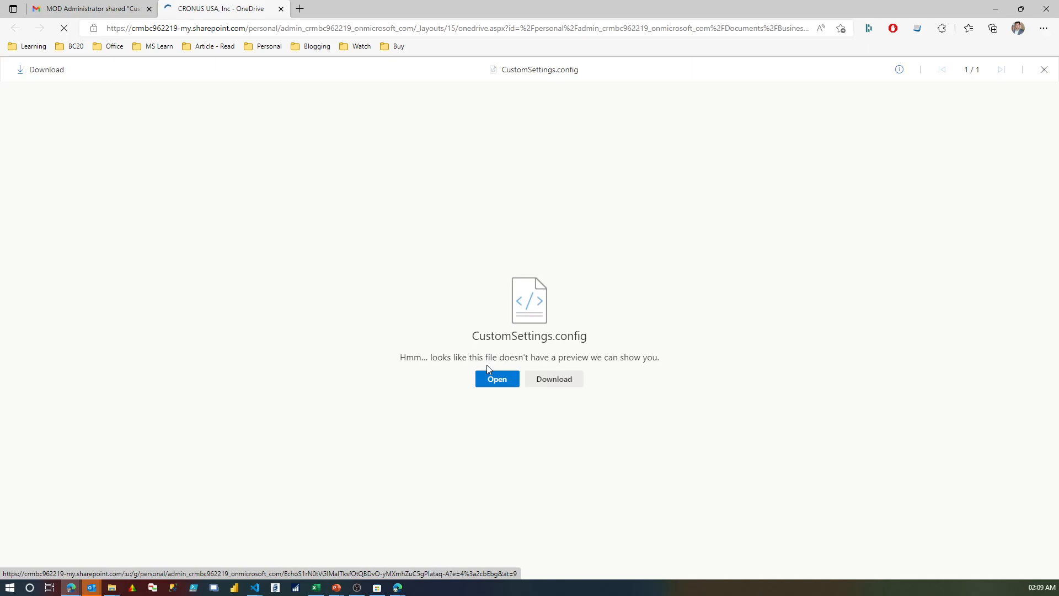
Return to Business Central and close the sharing confirmation, the attached documents and the vendor card.
left_click(995, 11)
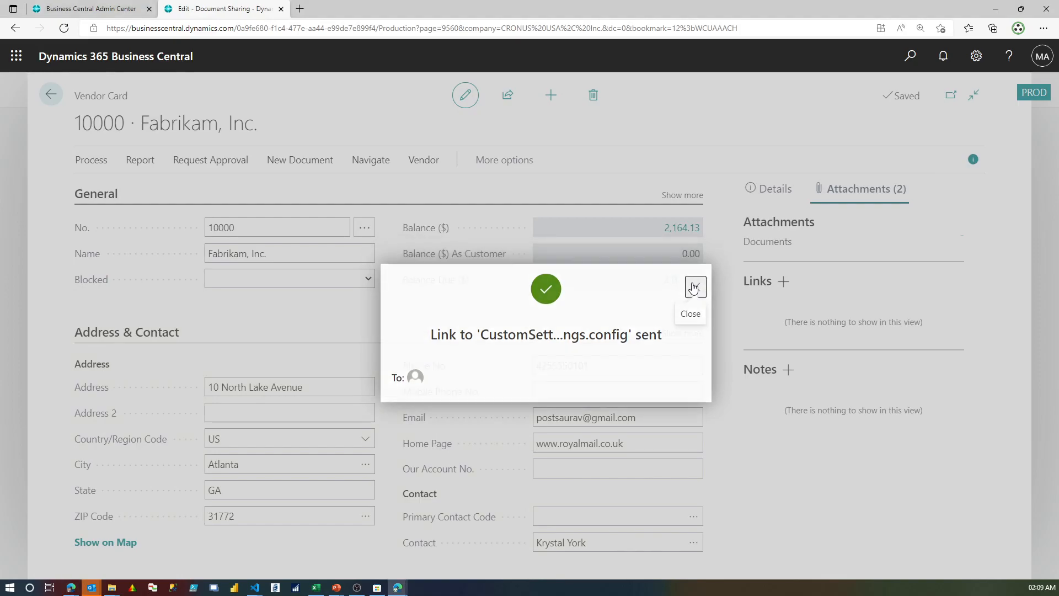
left_click(693, 288)
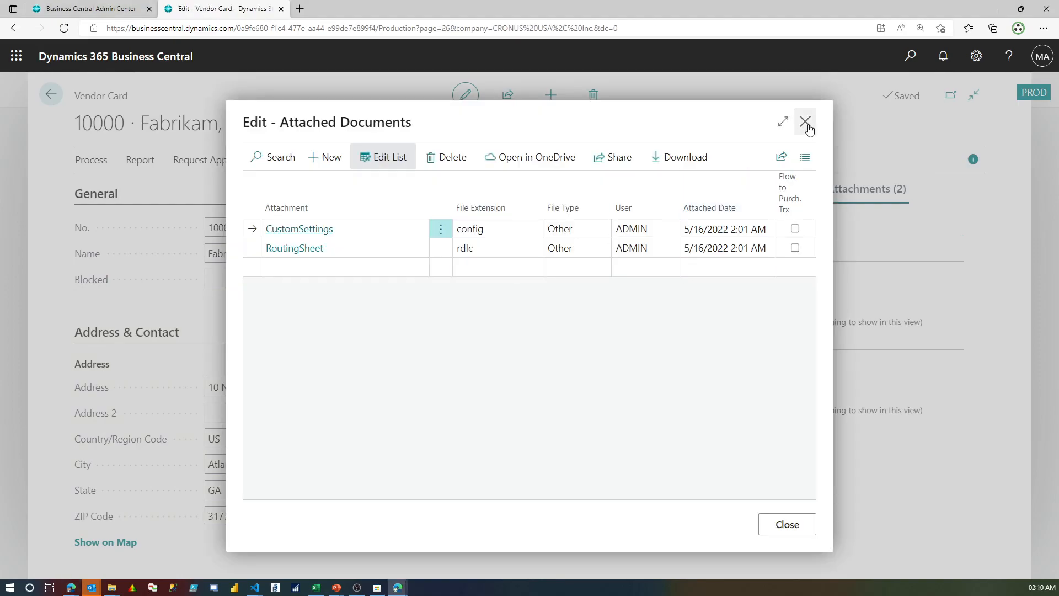
left_click(805, 122)
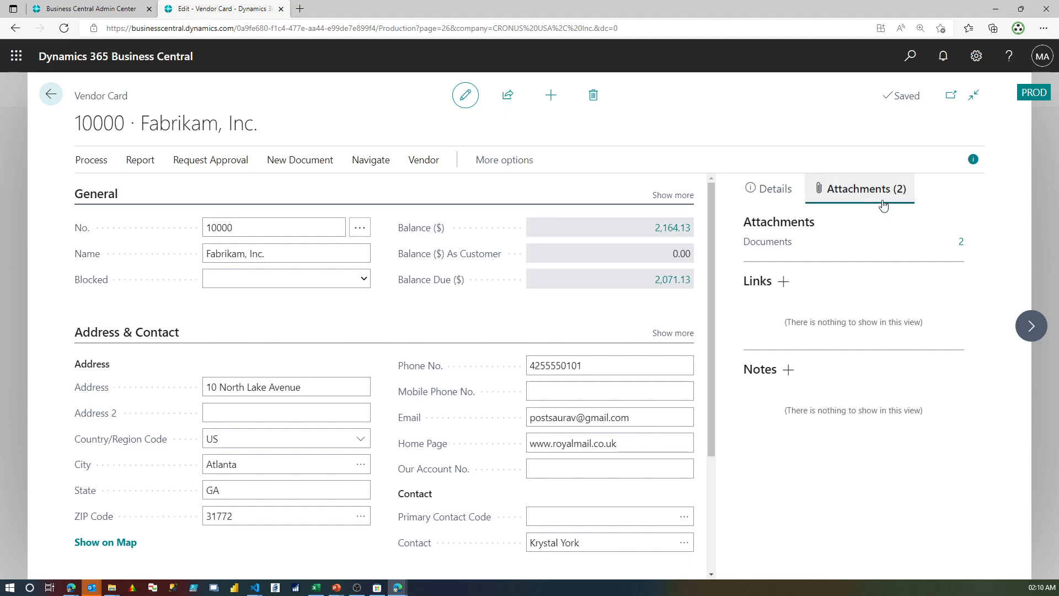
left_click(50, 94)
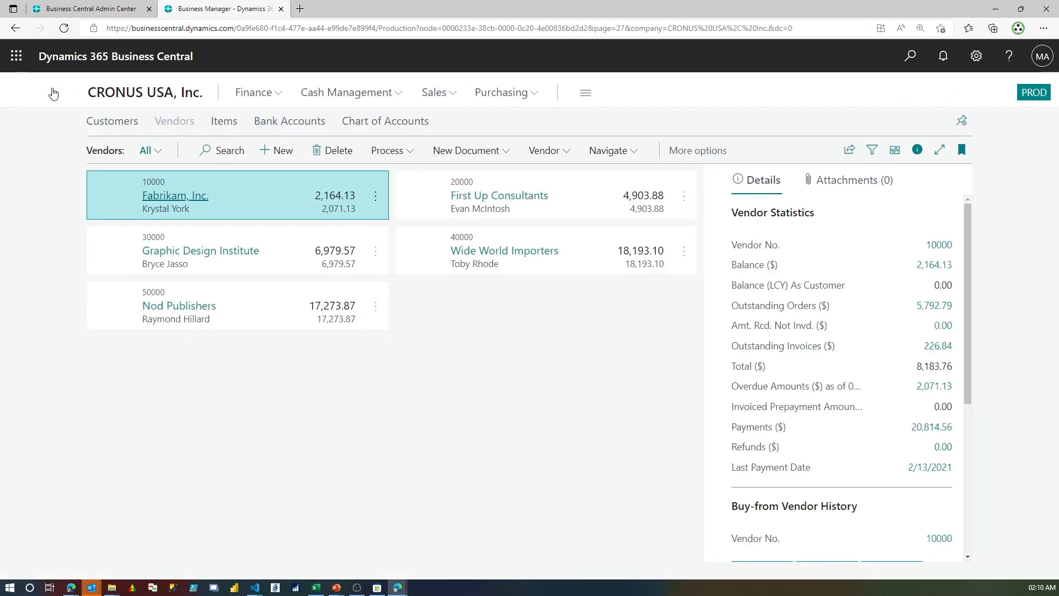
From the company home page's Report Inbox, open the sharing options for the Customer - Sales List report.
left_click(136, 94)
scroll(171, 289, "down", 1)
scroll(172, 290, "down", 20)
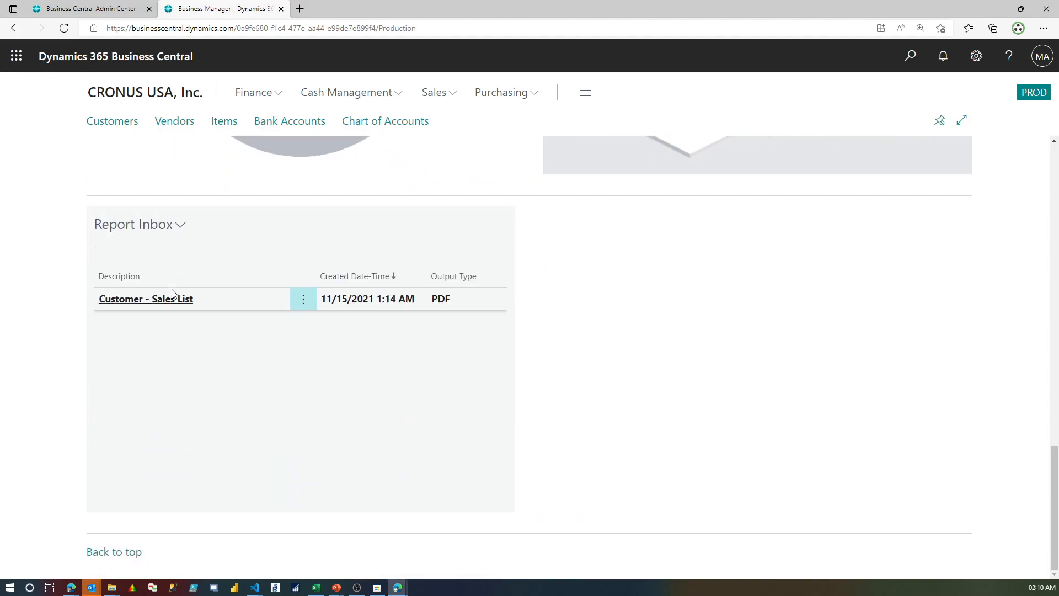
left_click(304, 298)
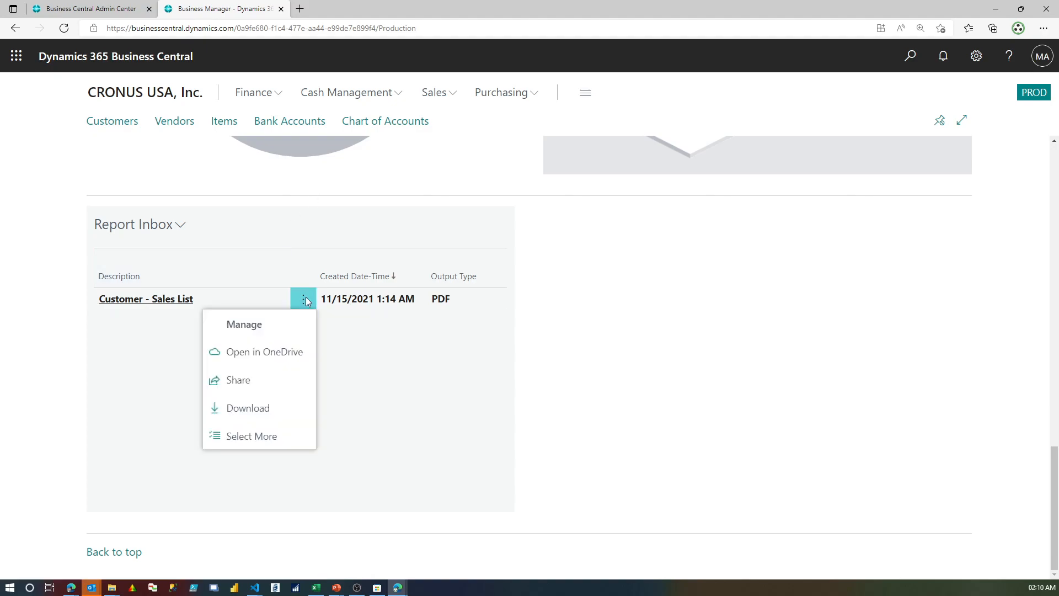
left_click(286, 381)
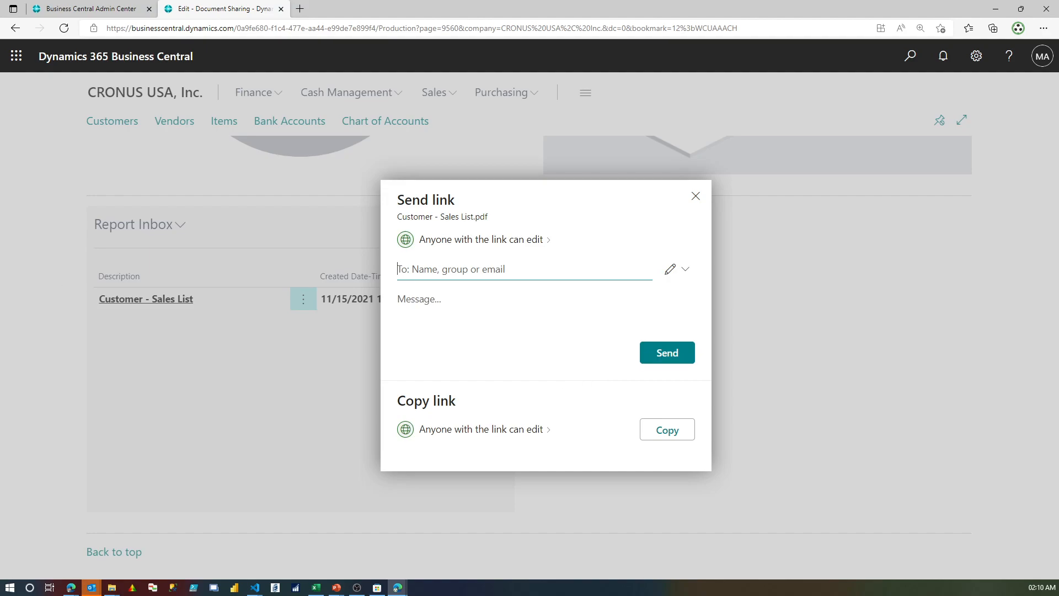
key("alt+Tab")
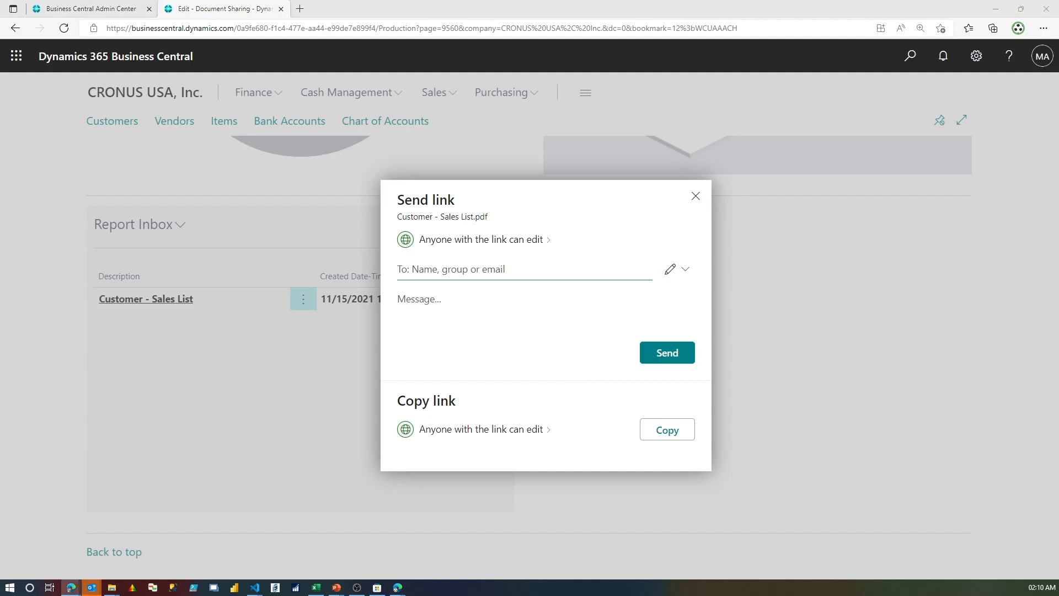